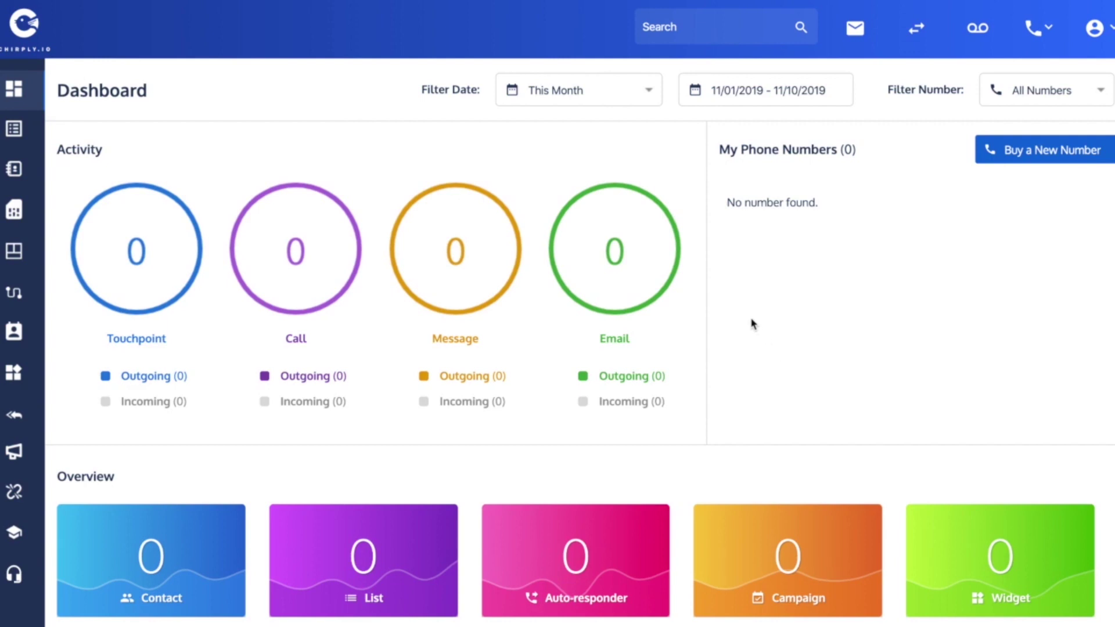
# Scroll the dashboard down to the Generate Leads cards.
pyautogui.scroll(-2, 753, 324)
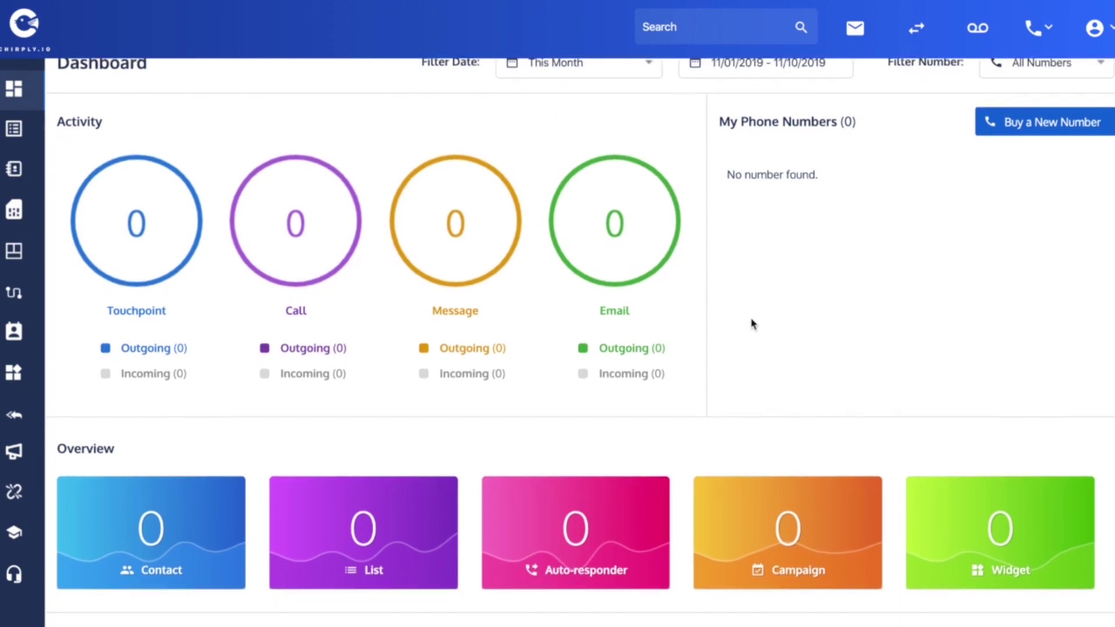
pyautogui.scroll(-2, 752, 324)
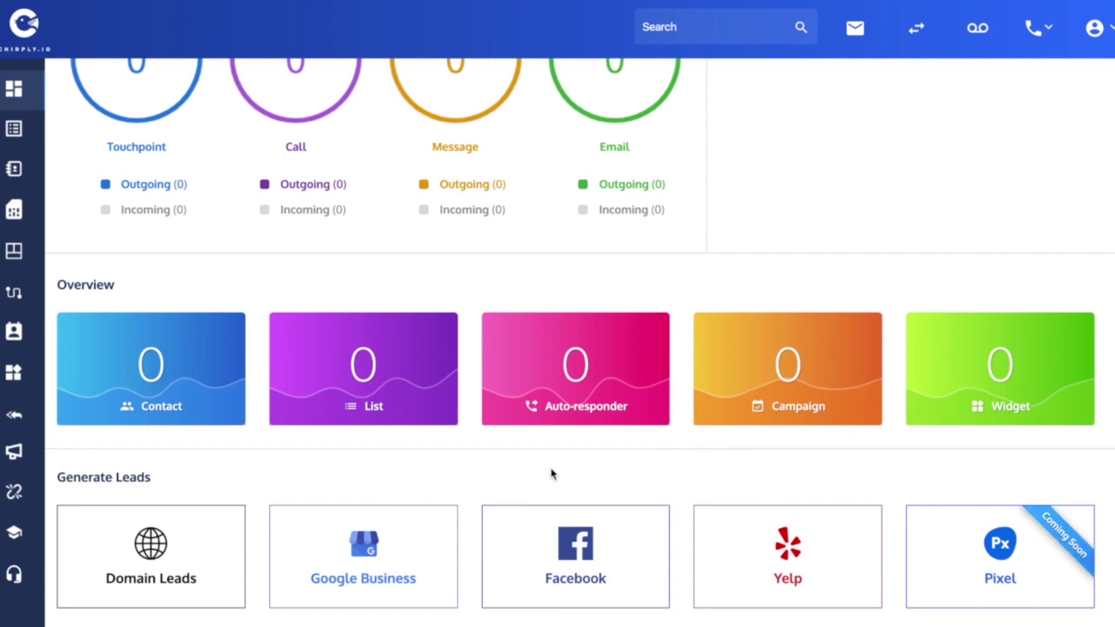
# Open Facebook Leads and log in with the current Facebook account to reach page selection.
pyautogui.click(577, 556)
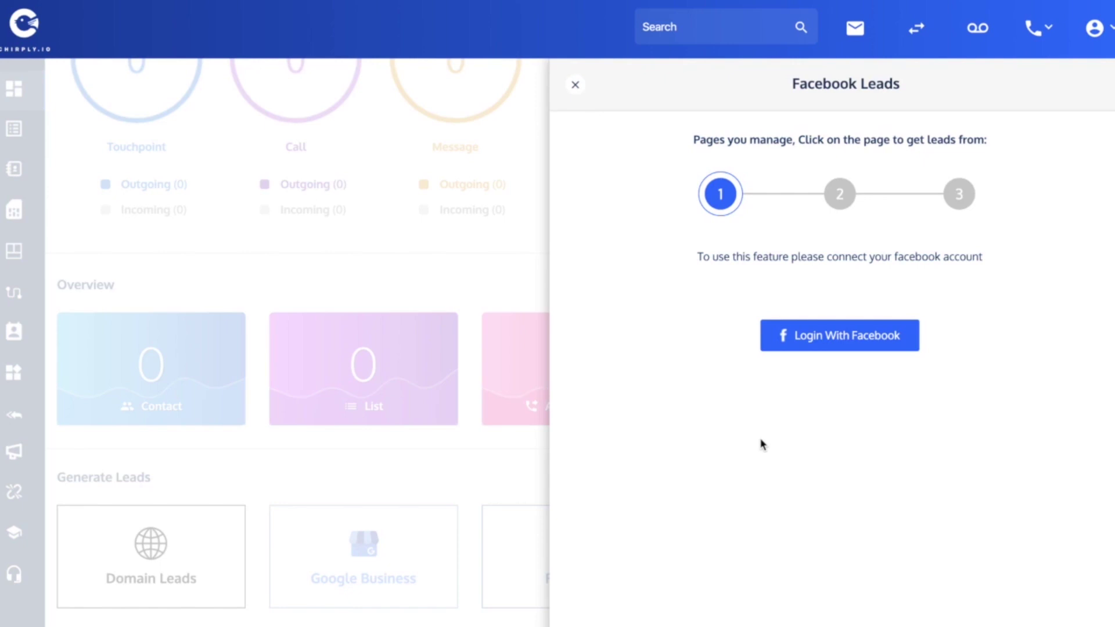
pyautogui.click(839, 340)
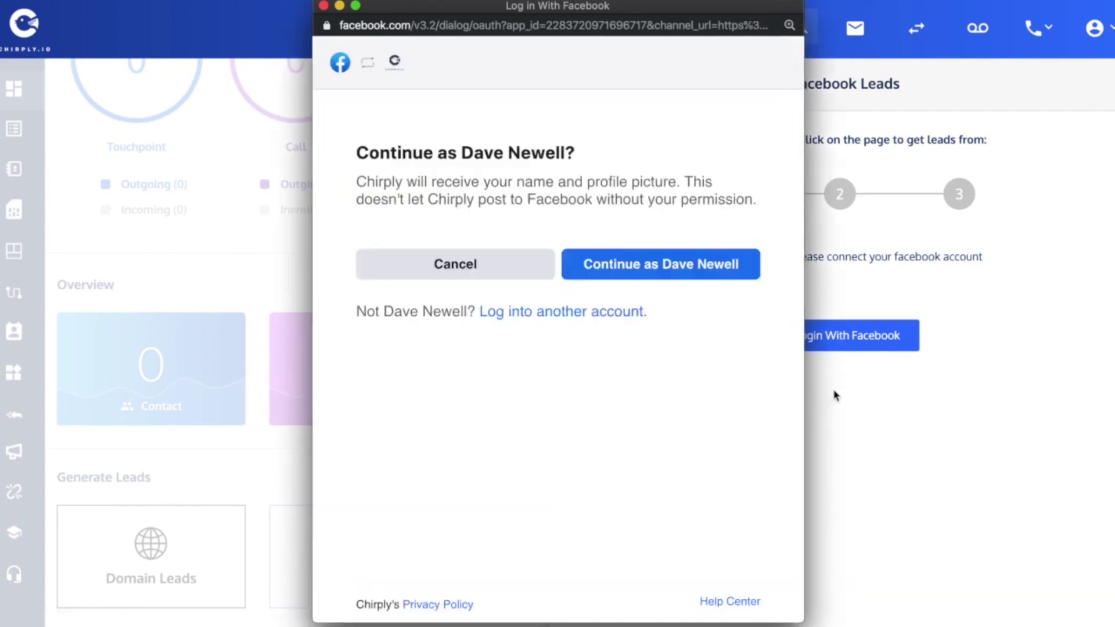
pyautogui.click(690, 269)
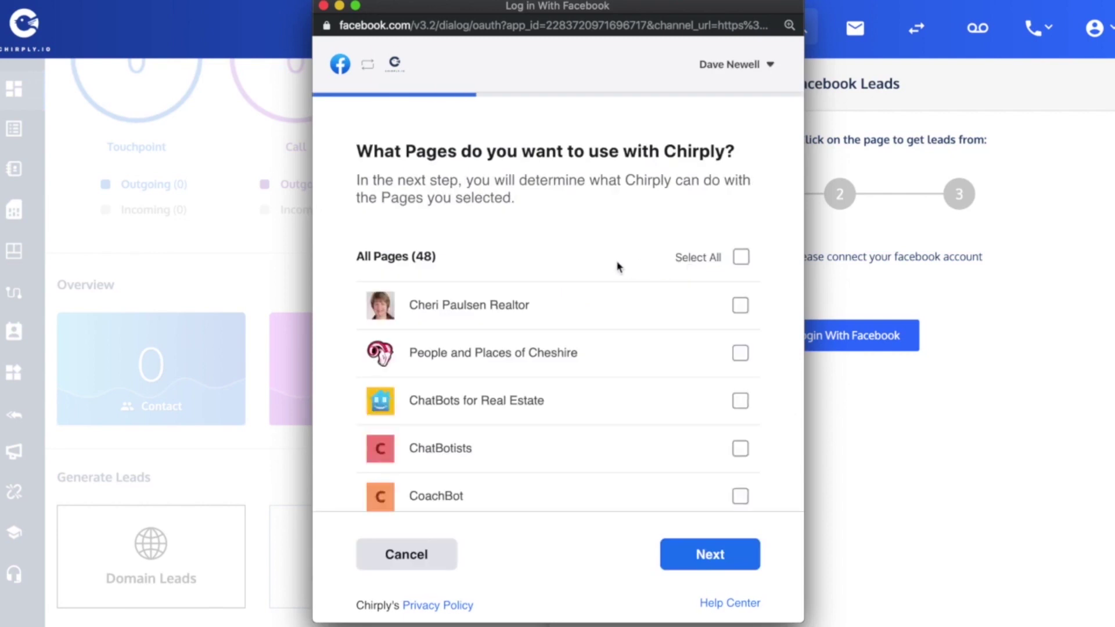
# Find and tick the People and Places of Danbury page in the Pages list.
pyautogui.scroll(-2, 619, 338)
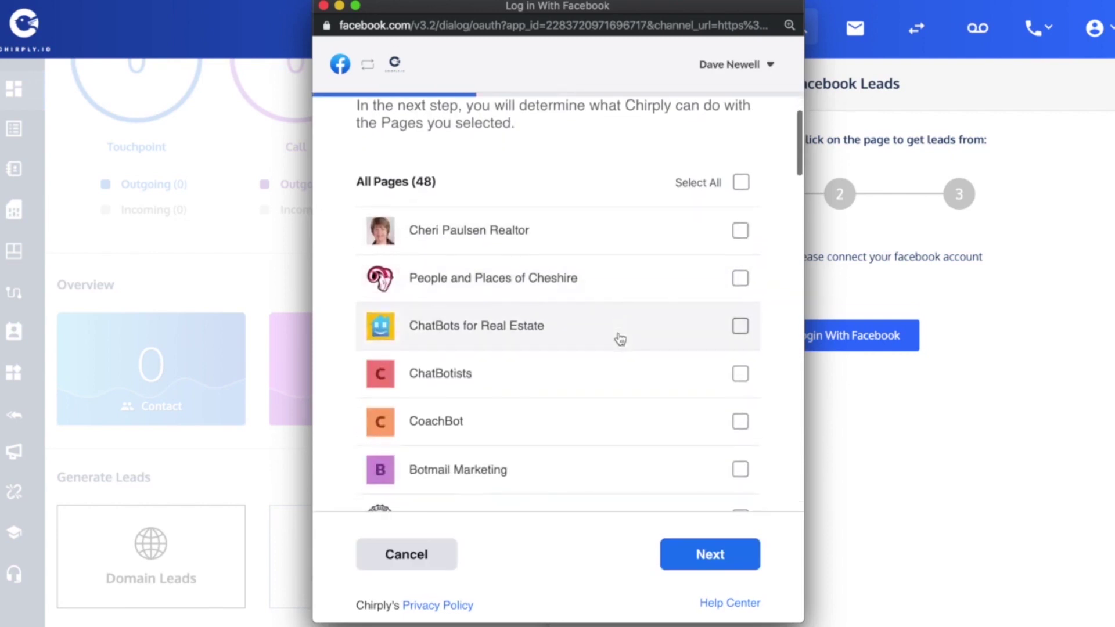
pyautogui.scroll(-2, 621, 339)
pyautogui.scroll(-3, 621, 339)
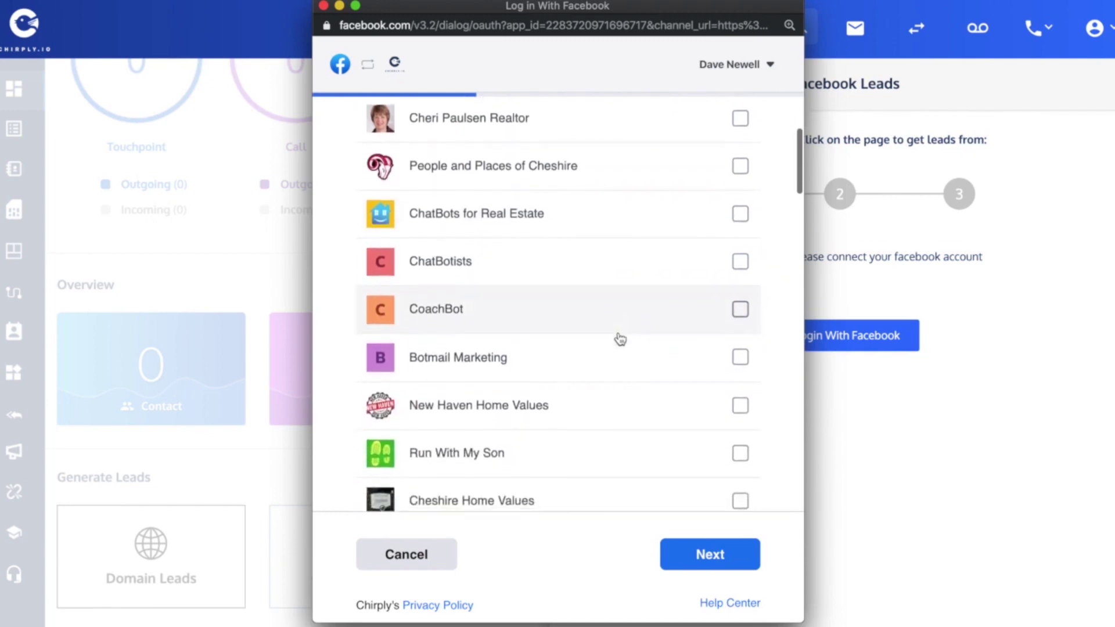
pyautogui.scroll(-7, 620, 339)
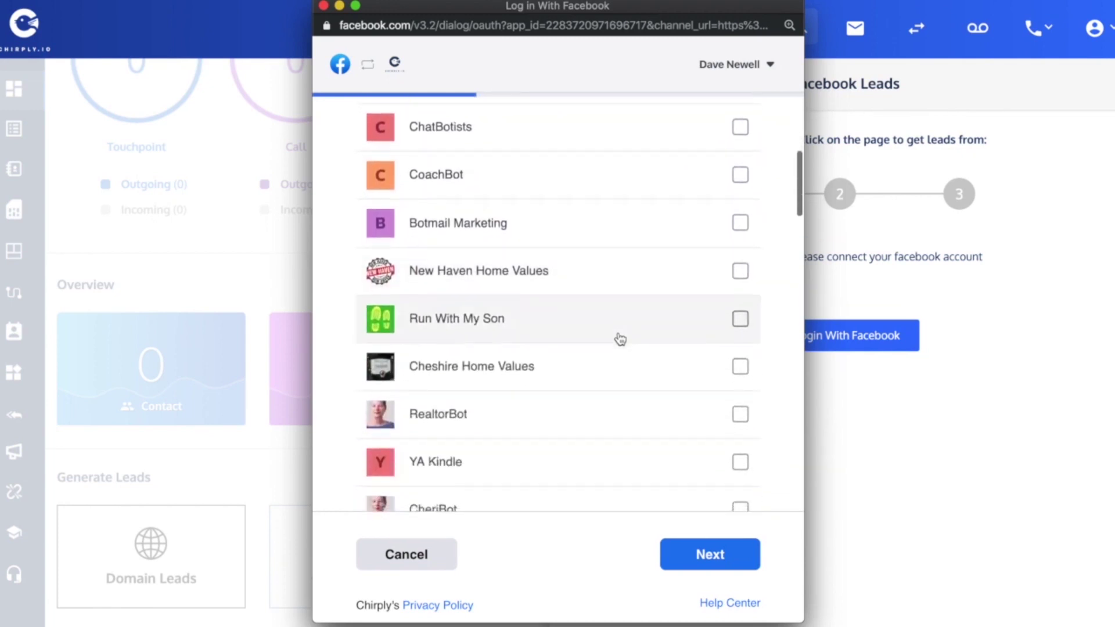
pyautogui.scroll(-4, 620, 339)
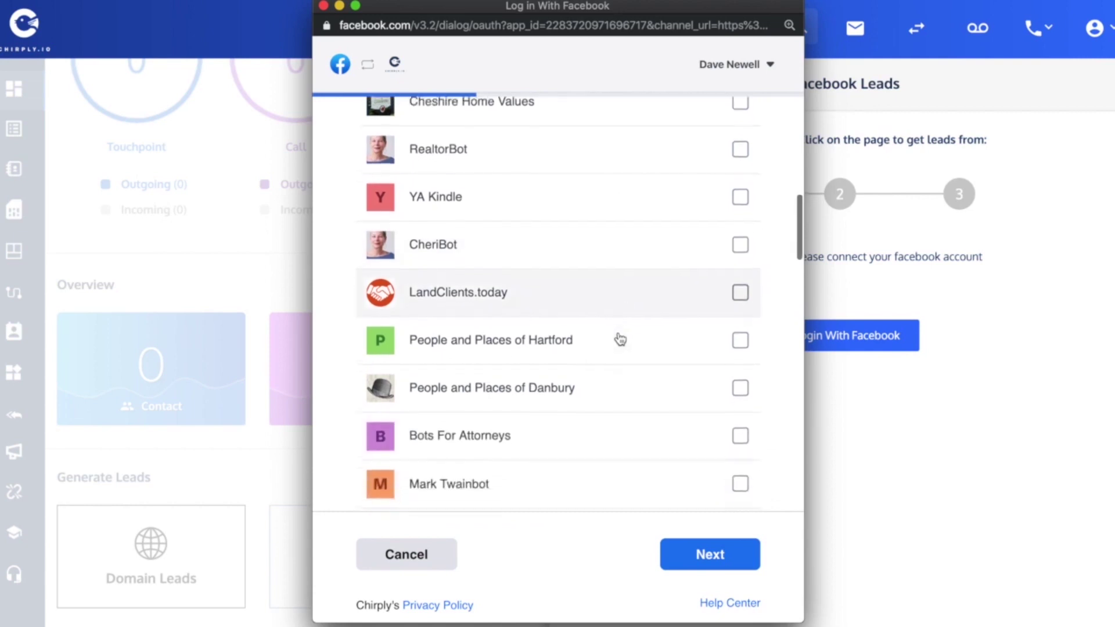
pyautogui.scroll(-1, 620, 340)
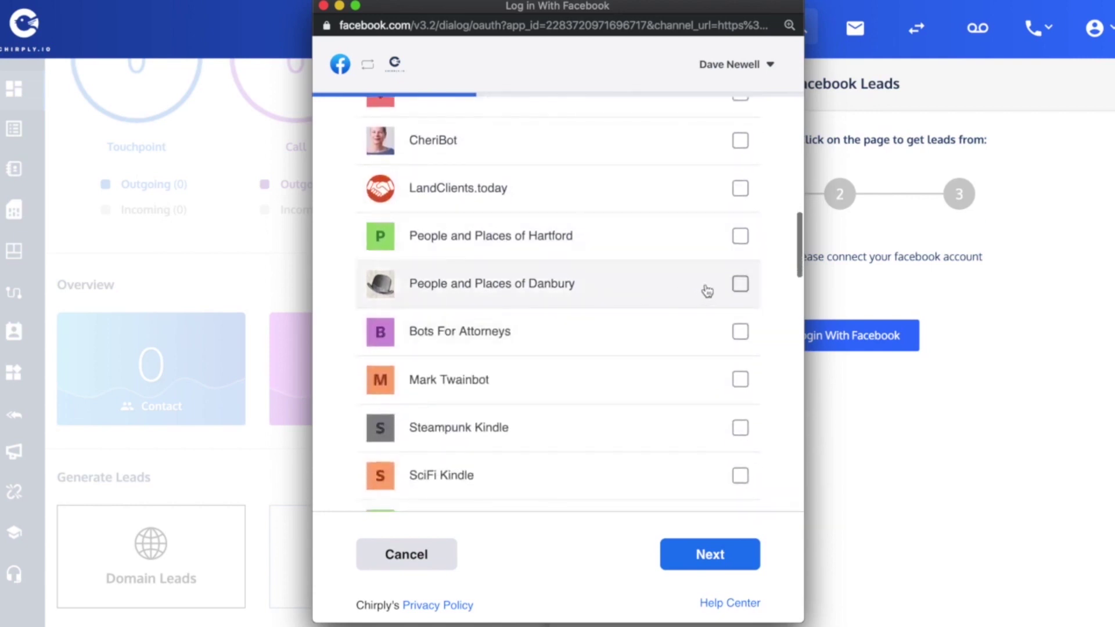
pyautogui.click(741, 284)
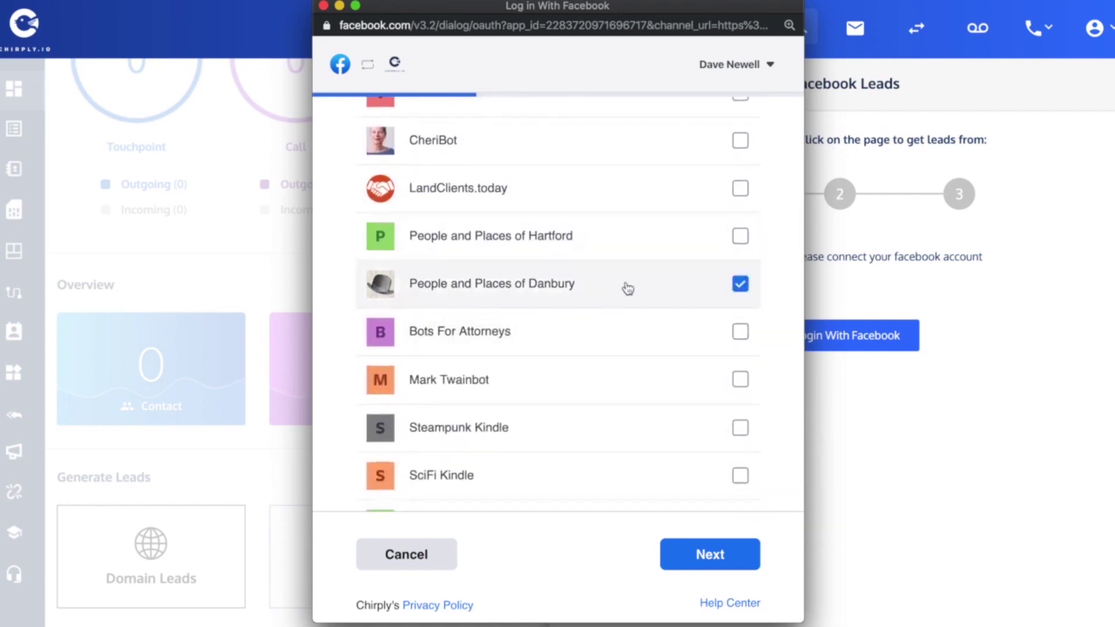
# Tick the Berkeley Heights and Vernon pages too, then continue to permissions.
pyautogui.scroll(-2, 628, 288)
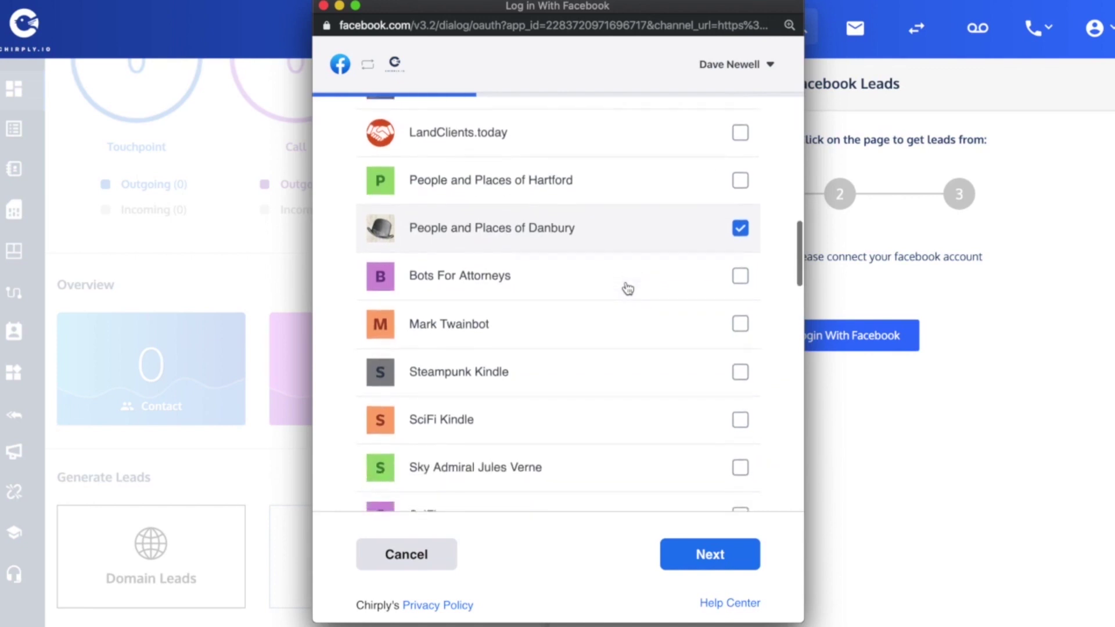
pyautogui.scroll(-3, 628, 289)
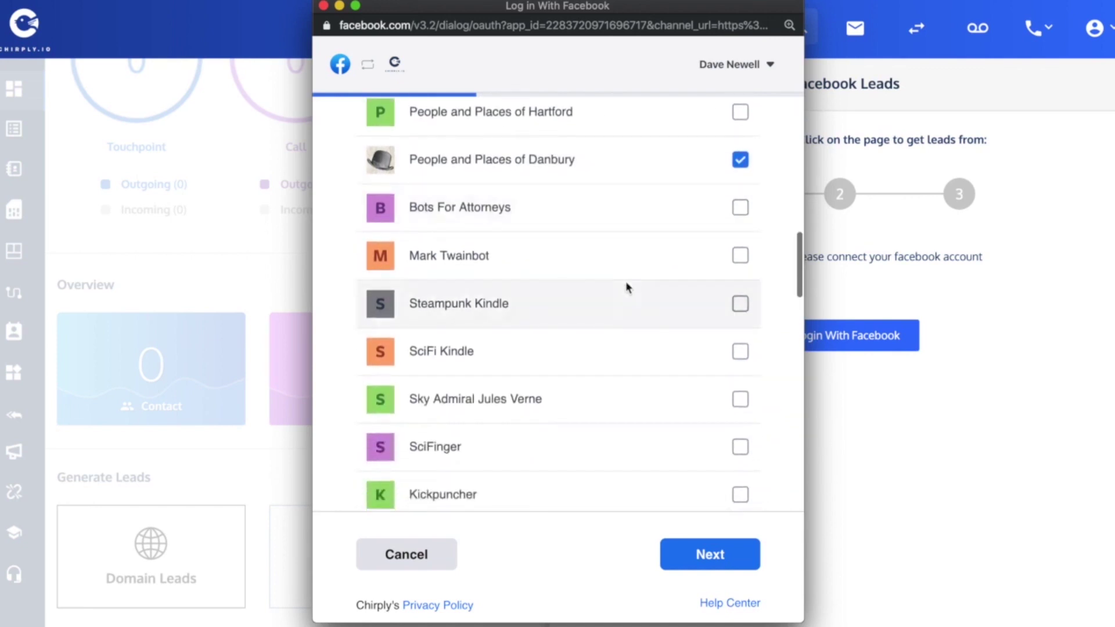
pyautogui.scroll(-2, 626, 287)
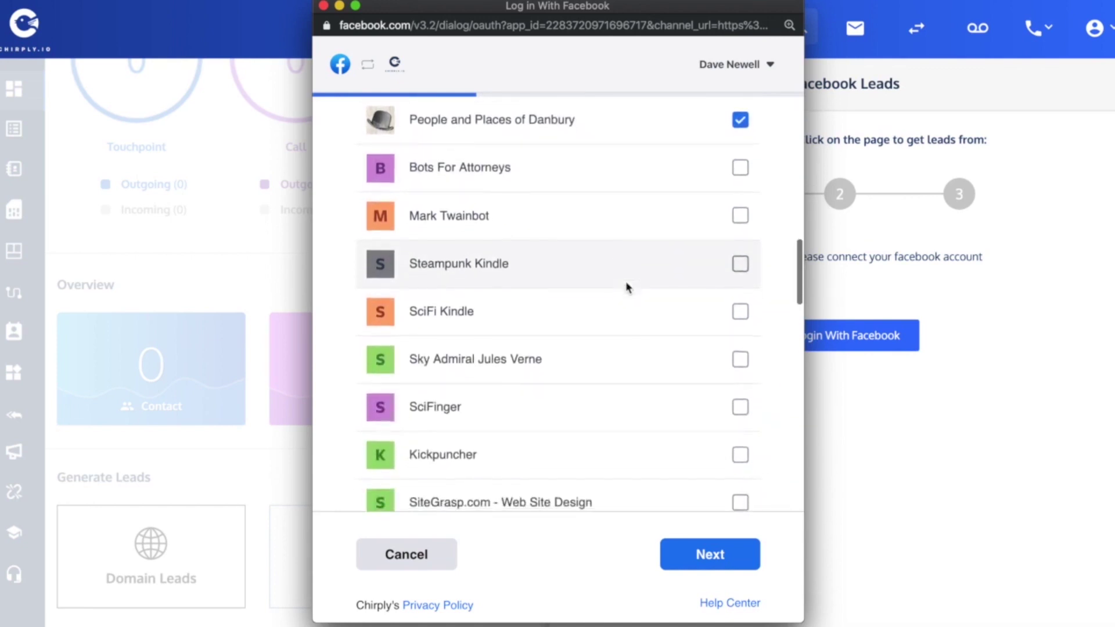
pyautogui.scroll(-8, 627, 287)
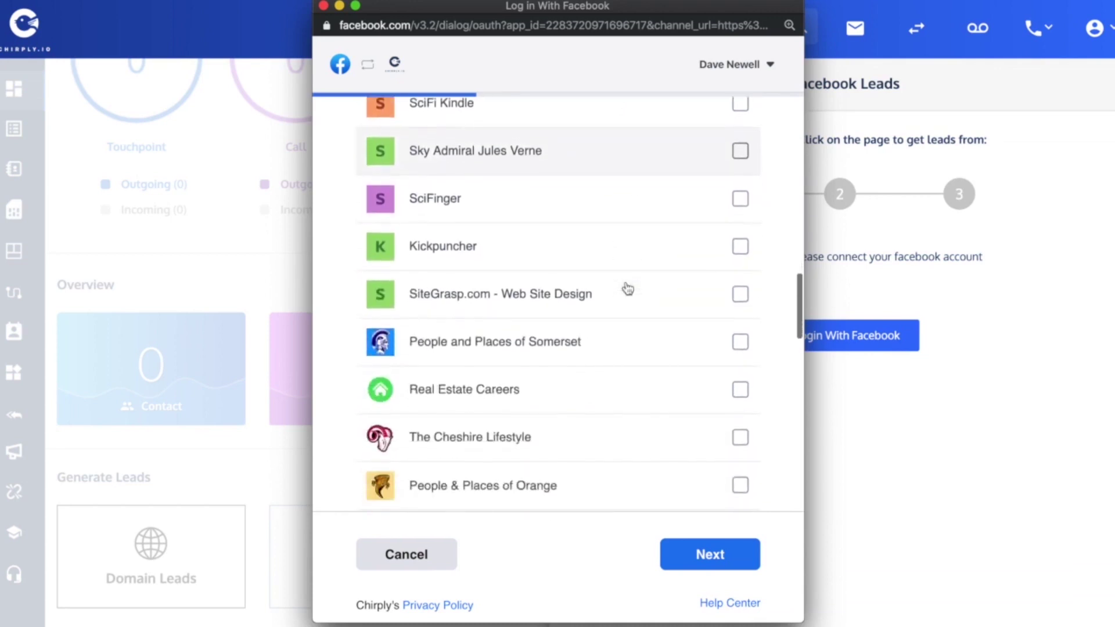
pyautogui.scroll(-3, 627, 288)
pyautogui.click(741, 358)
pyautogui.click(740, 406)
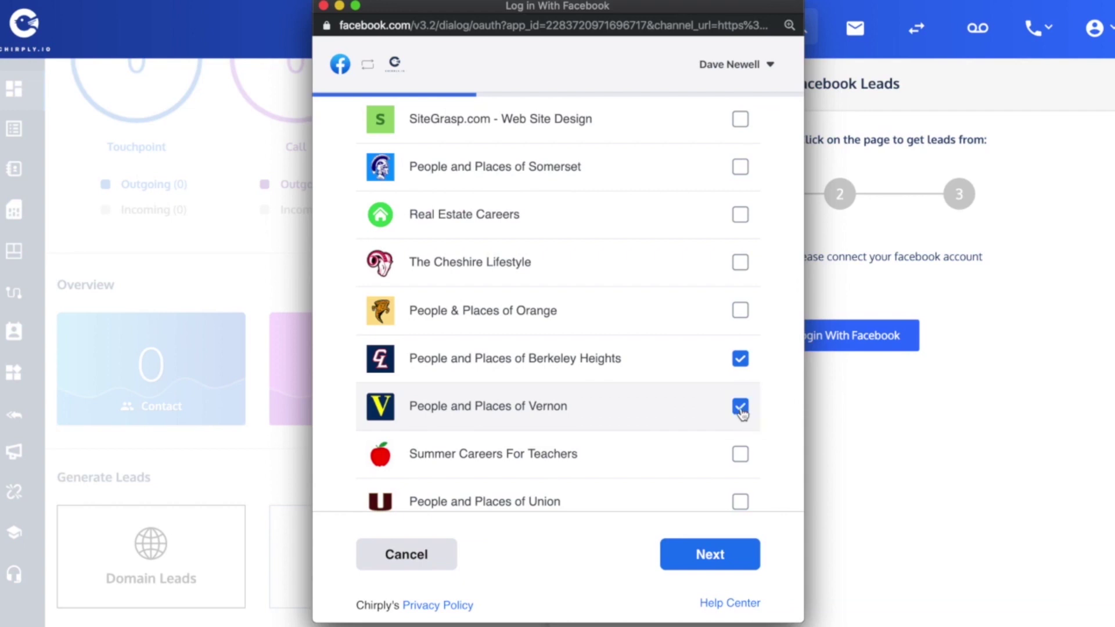
pyautogui.click(716, 553)
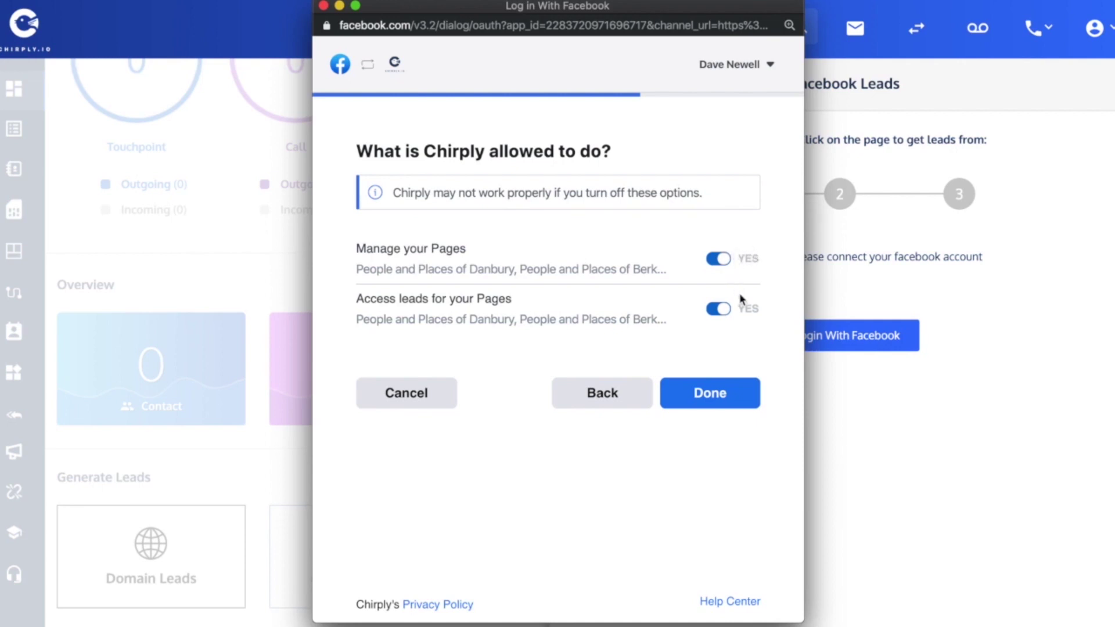
# Keep page management and lead access allowed and finish the Facebook connection.
pyautogui.click(727, 405)
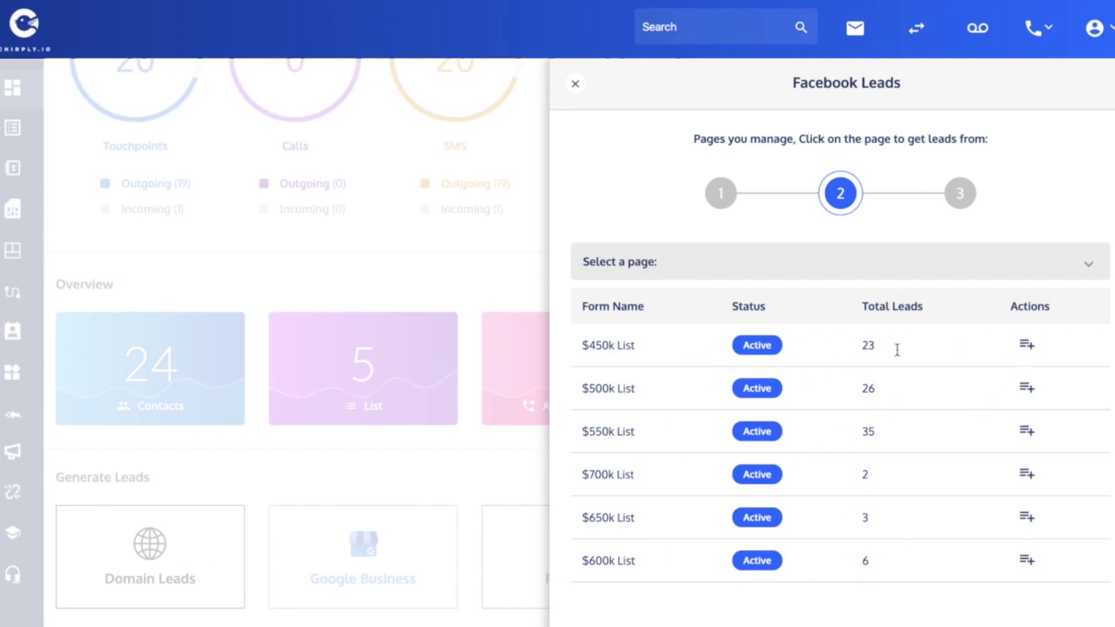
# Start a list from a lead form named 'Berkeley Heights Leads', toggling Sync previous leads off and on.
pyautogui.click(1026, 346)
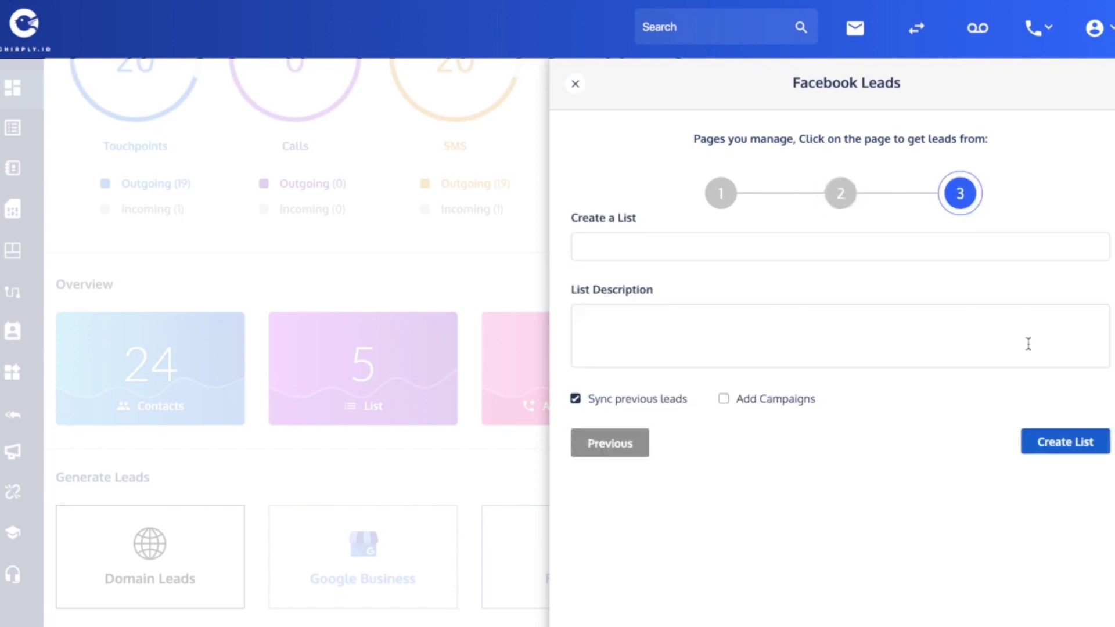
pyautogui.click(621, 245)
pyautogui.write('Berkeley Heights Leads')
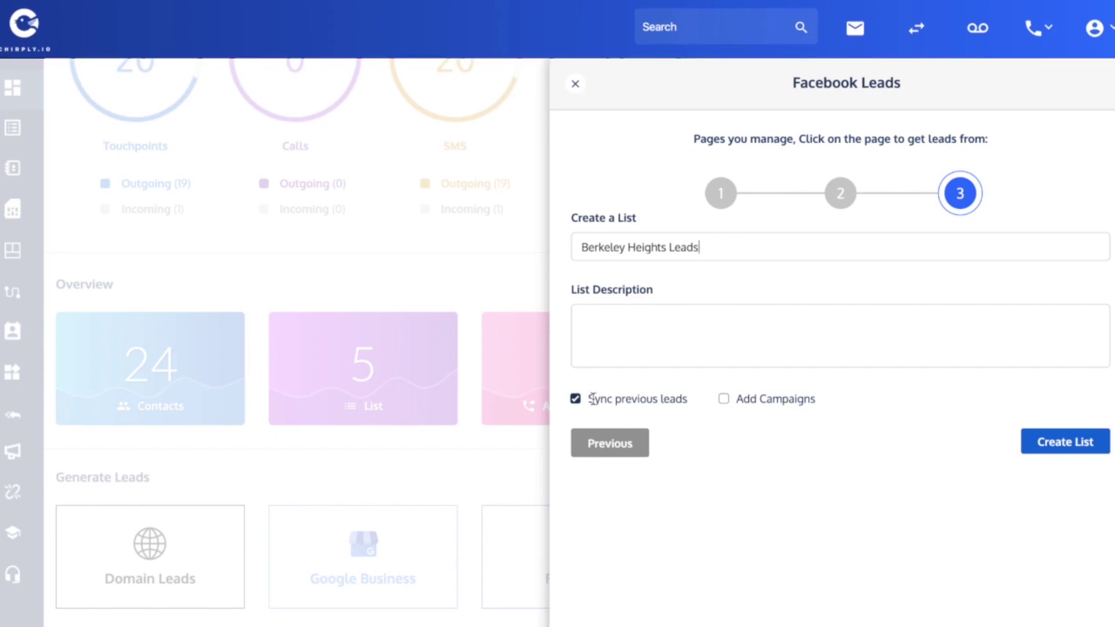
pyautogui.click(576, 399)
pyautogui.click(576, 399)
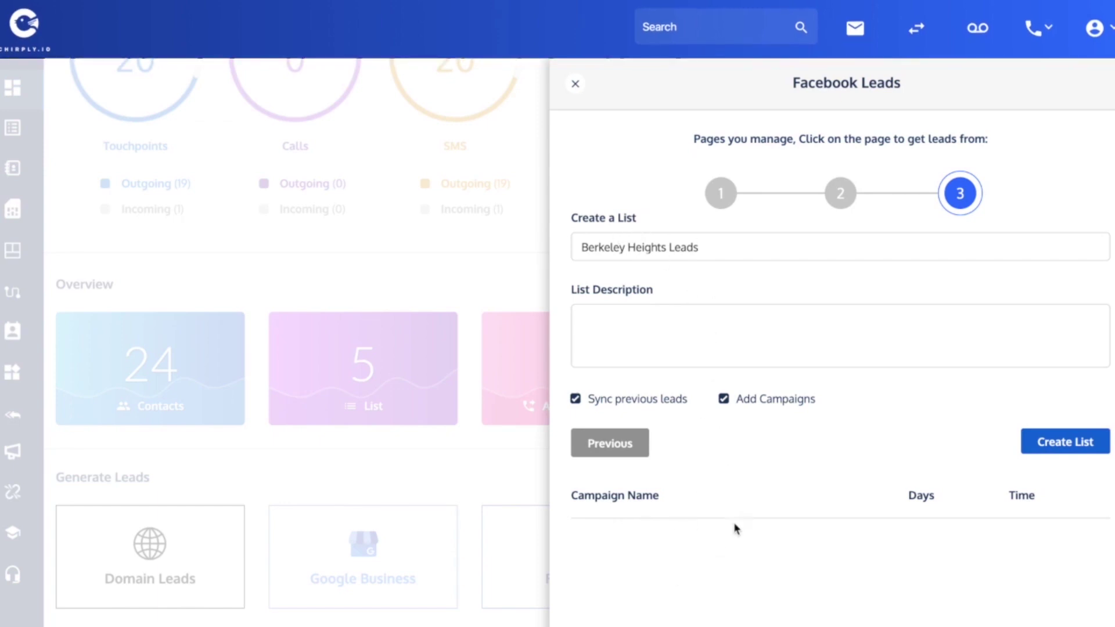
# Uncheck Add Campaigns for the Berkeley Heights Leads list.
pyautogui.click(723, 398)
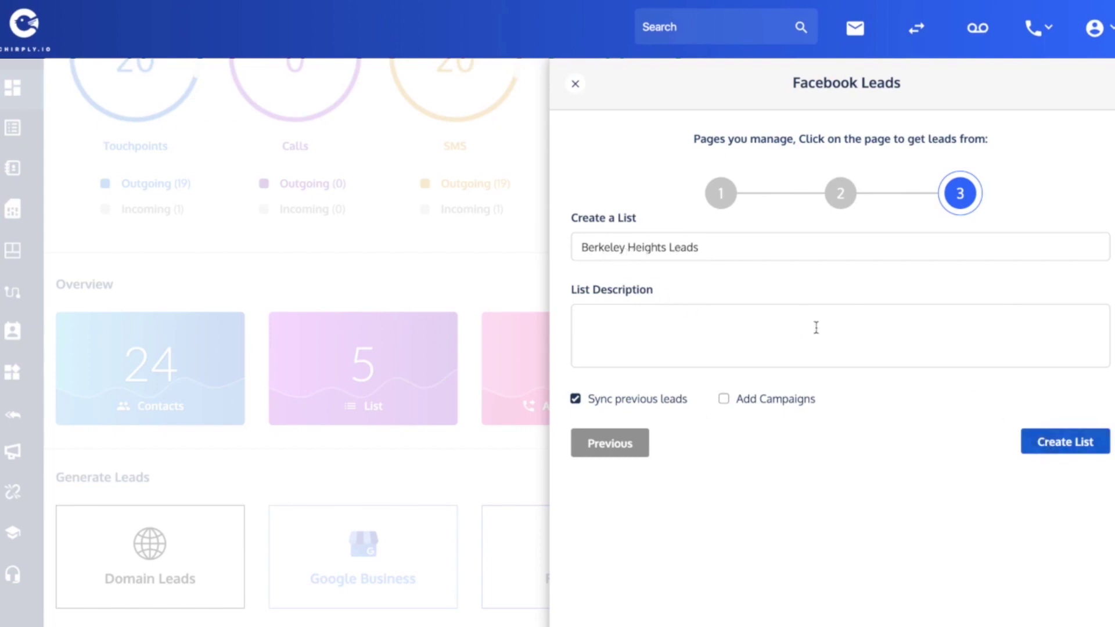
# Rename the list 'Berkeley Heights FB Leads', create it and open it.
pyautogui.click(670, 247)
pyautogui.write('FB')
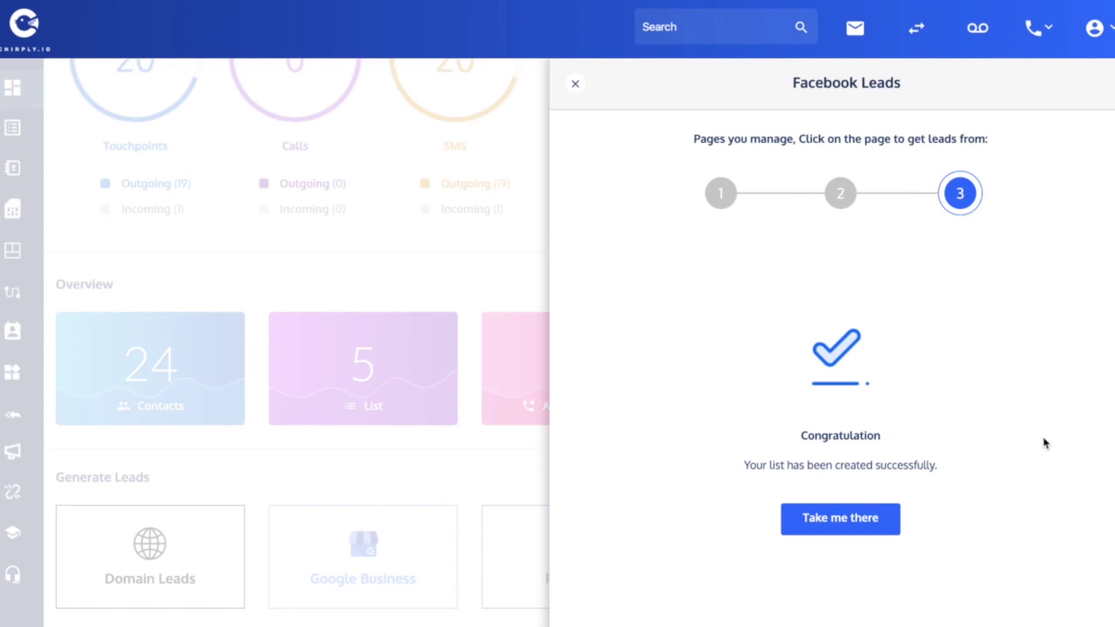
pyautogui.click(842, 521)
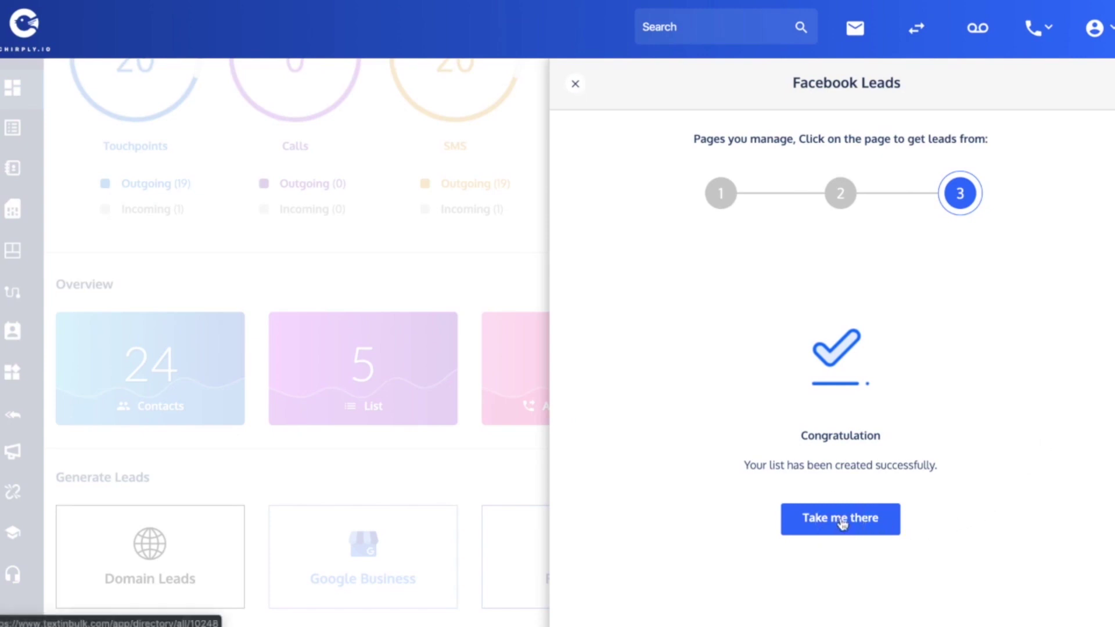